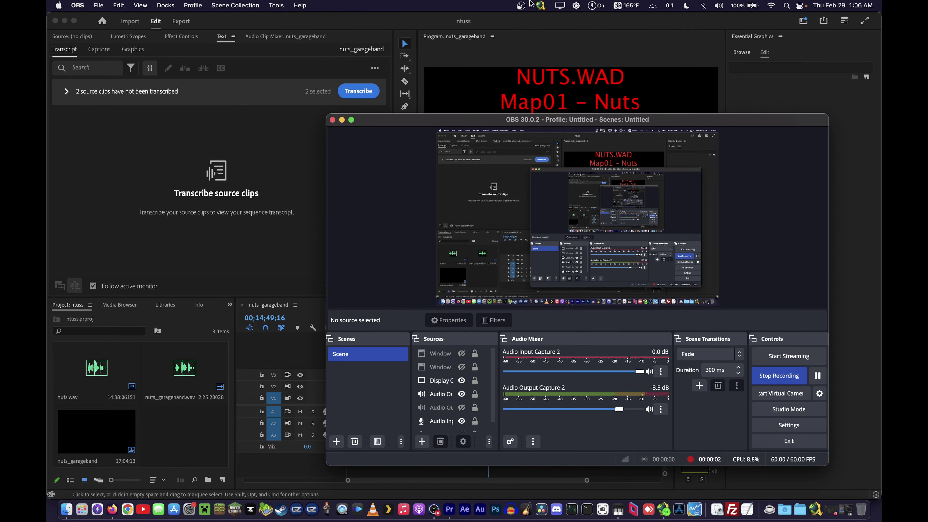
Step: Hide the OBS window and focus the nuts_garageband timeline in Premiere Pro
{"action": "left_click", "coordinate": [521, 5]}
{"action": "left_click", "coordinate": [524, 20]}
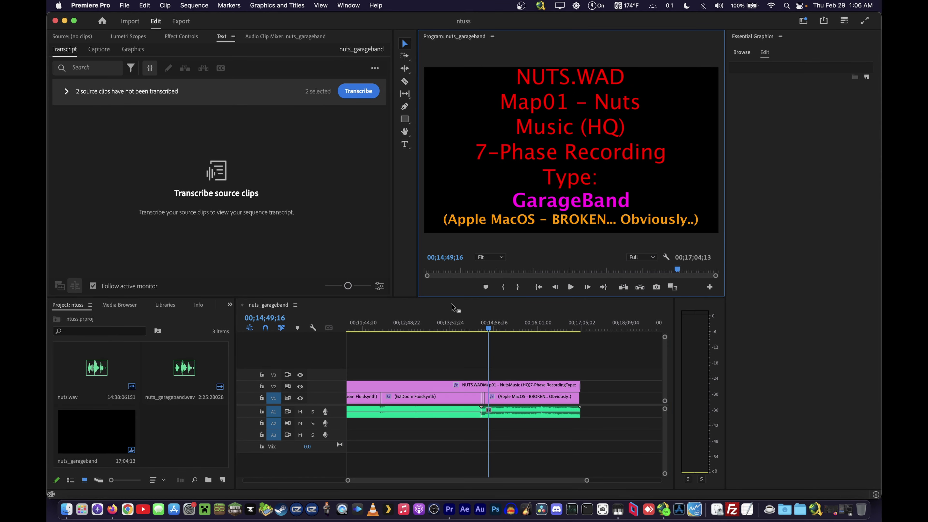
{"action": "left_click", "coordinate": [445, 369]}
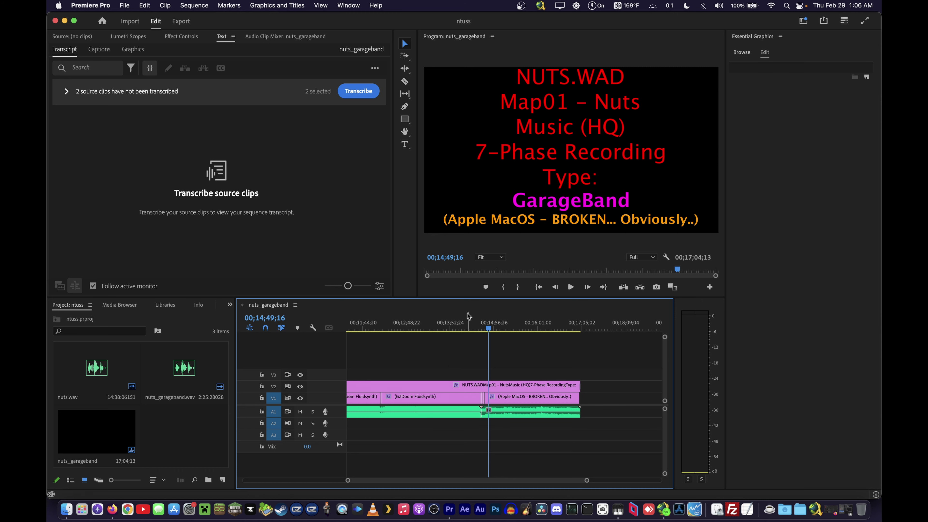
Step: Open Finder on the Music folder and browse its WAVs, ending at the February GarageBand exports
{"action": "left_click", "coordinate": [66, 509]}
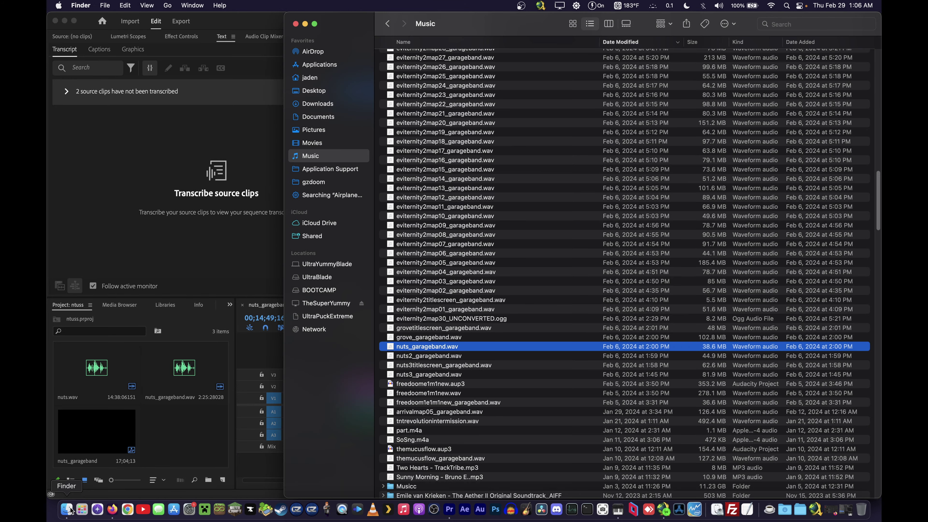
{"action": "scroll", "coordinate": [488, 324], "scroll_direction": "down", "scroll_amount": 3}
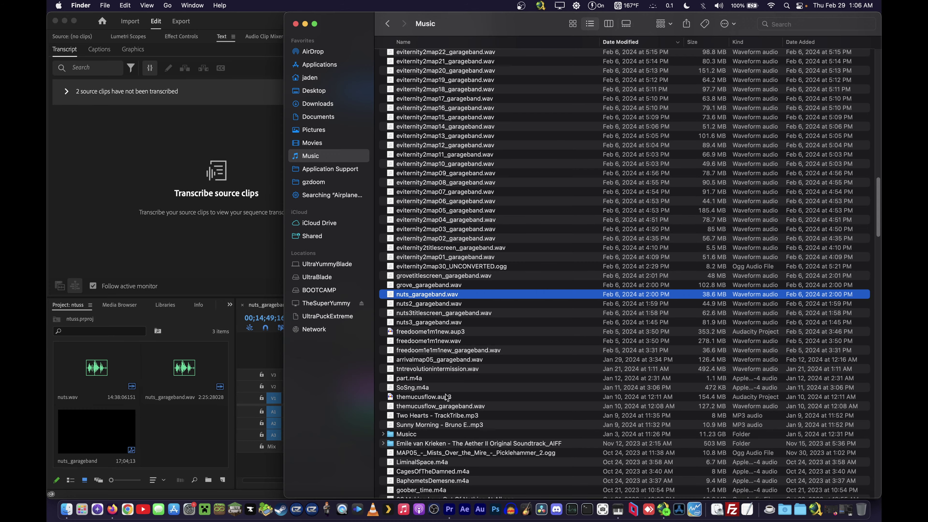
{"action": "scroll", "coordinate": [449, 393], "scroll_direction": "down", "scroll_amount": 20}
{"action": "scroll", "coordinate": [449, 391], "scroll_direction": "down", "scroll_amount": 20}
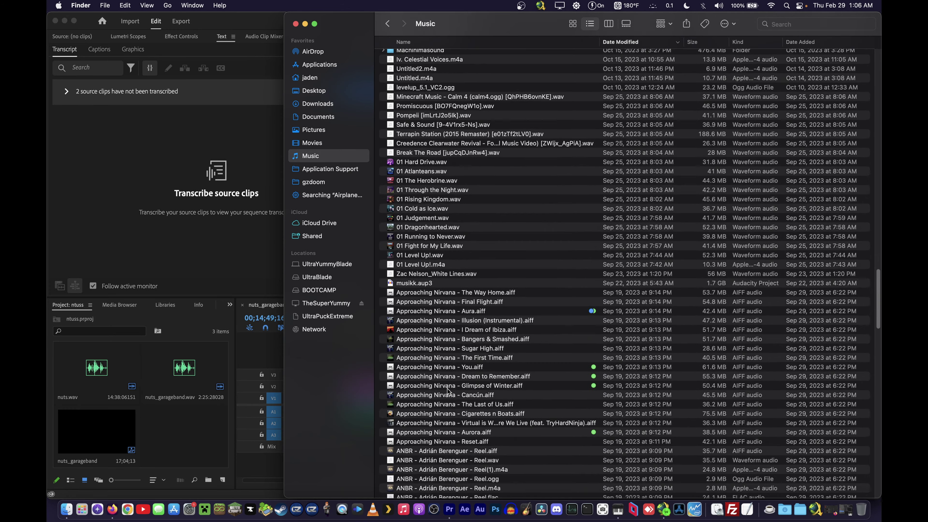
{"action": "scroll", "coordinate": [505, 202], "scroll_direction": "down", "scroll_amount": 20}
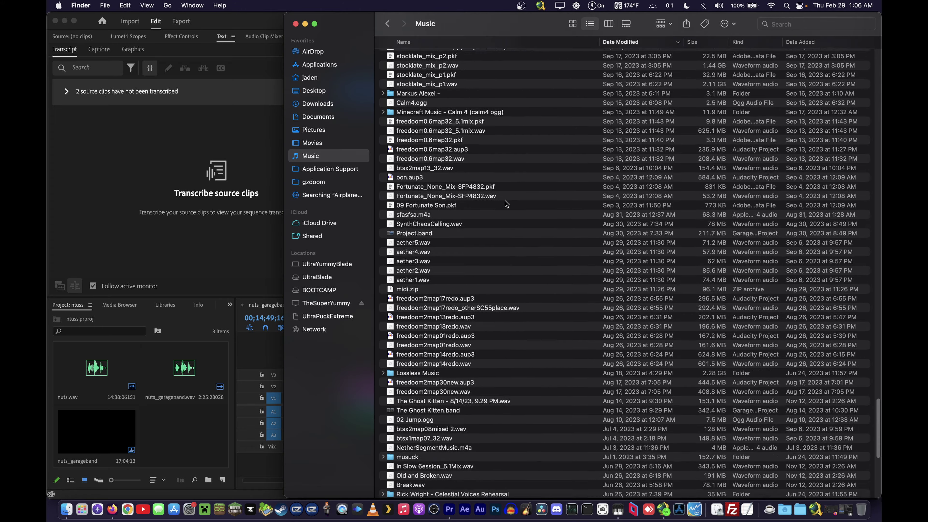
{"action": "scroll", "coordinate": [505, 203], "scroll_direction": "up", "scroll_amount": 20}
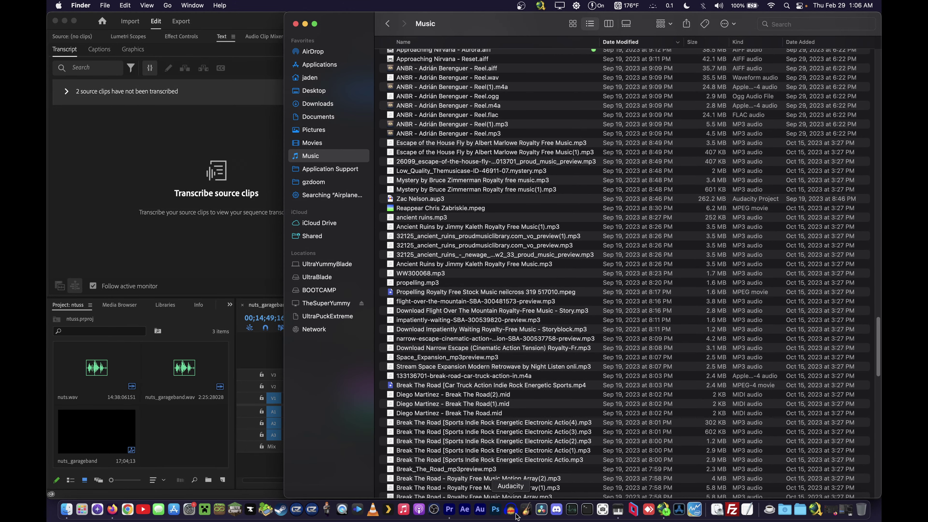
{"action": "scroll", "coordinate": [457, 362], "scroll_direction": "up", "scroll_amount": 20}
{"action": "scroll", "coordinate": [456, 361], "scroll_direction": "up", "scroll_amount": 8}
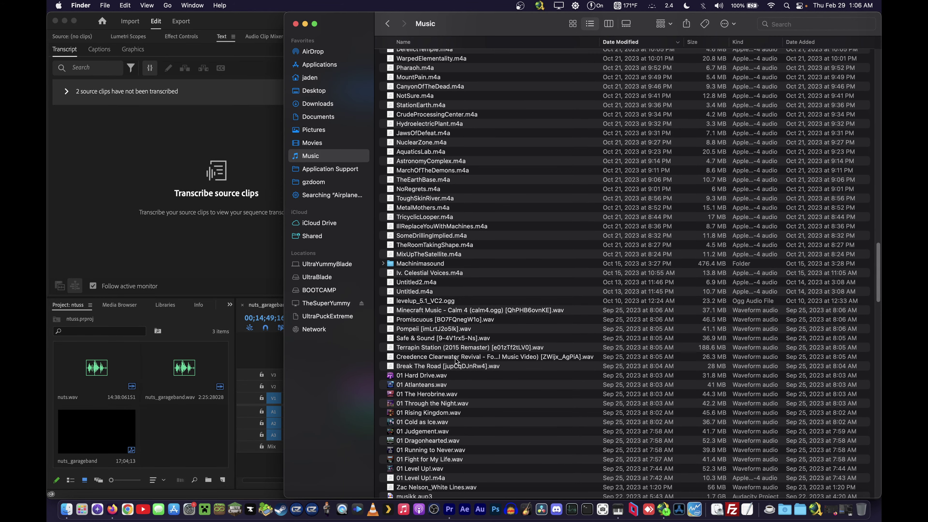
{"action": "scroll", "coordinate": [456, 361], "scroll_direction": "up", "scroll_amount": 15}
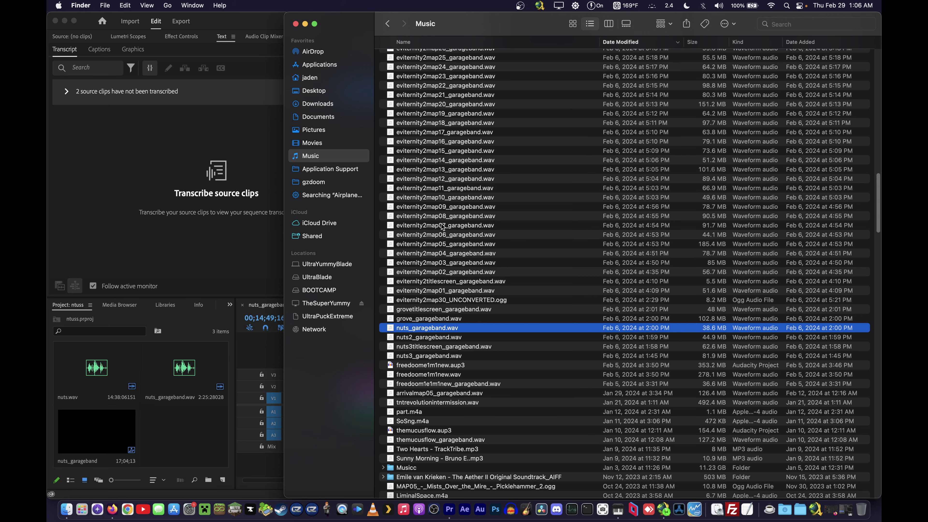
{"action": "scroll", "coordinate": [442, 226], "scroll_direction": "down", "scroll_amount": 2}
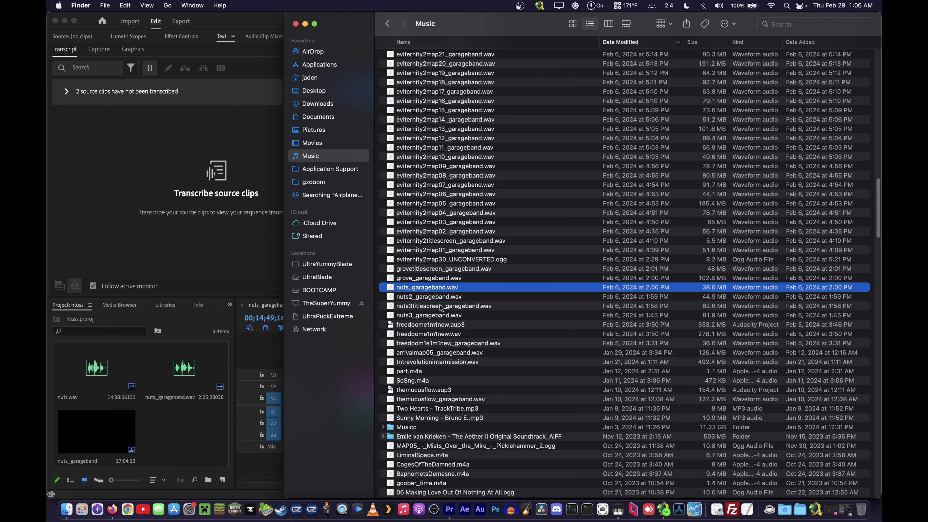
Step: Bring the nuts_garageband Premiere Pro project forward and focus its timeline
{"action": "left_click", "coordinate": [282, 282]}
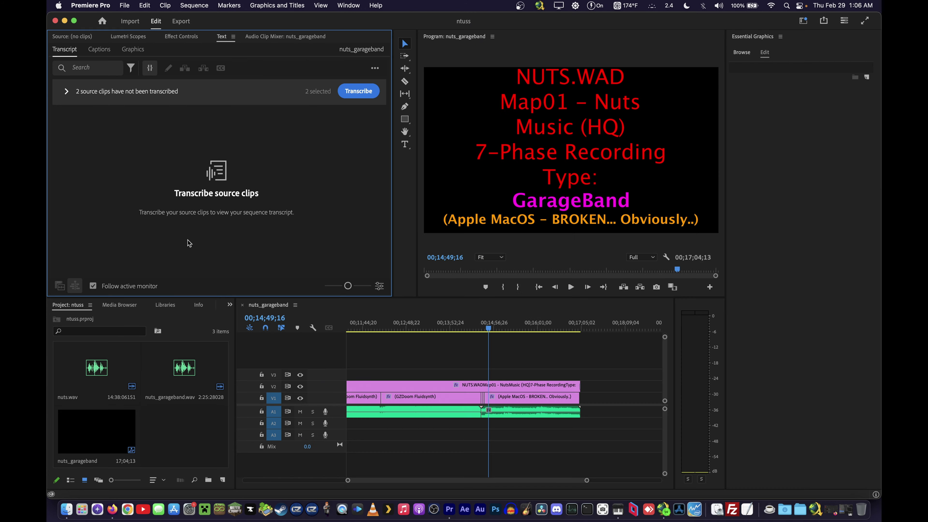
{"action": "left_click", "coordinate": [432, 354]}
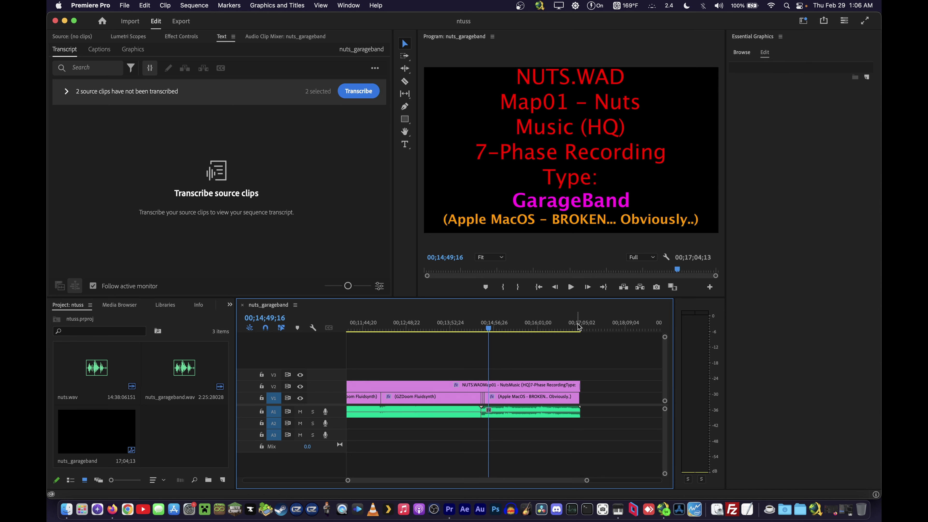
Step: Return to the Music folder, jump with 'nuts.wav', and select eviternity2D_WISH_garageband.wav
{"action": "key", "text": "super+Tab"}
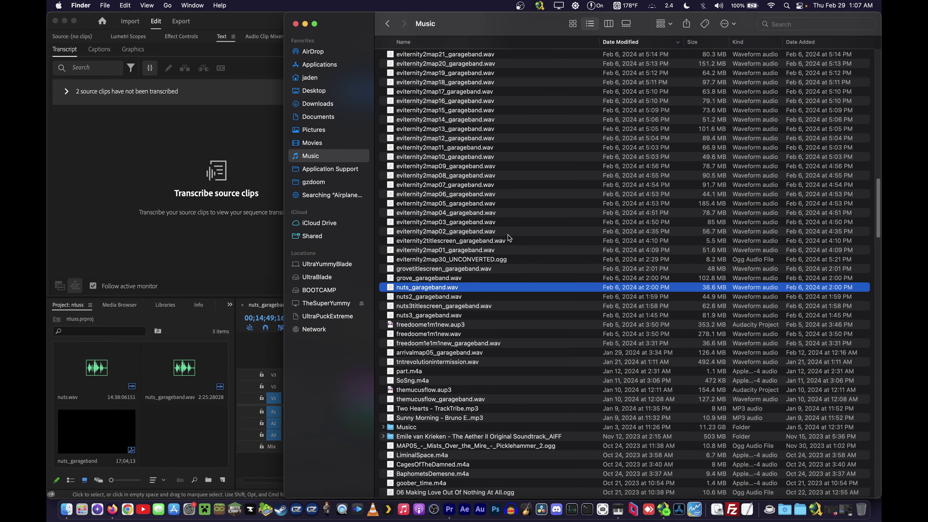
{"action": "scroll", "coordinate": [508, 237], "scroll_direction": "up", "scroll_amount": 2}
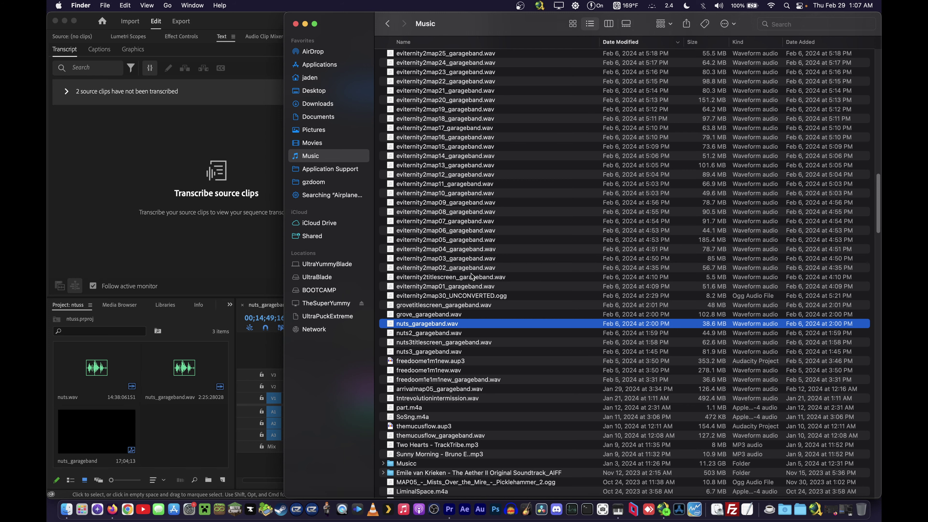
{"action": "scroll", "coordinate": [471, 277], "scroll_direction": "up", "scroll_amount": 5}
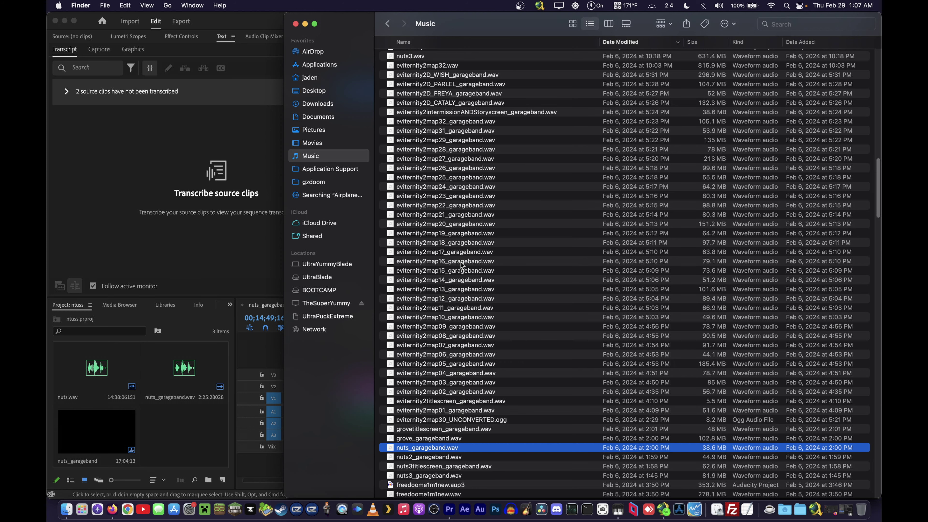
{"action": "type", "text": "nuts.wav"}
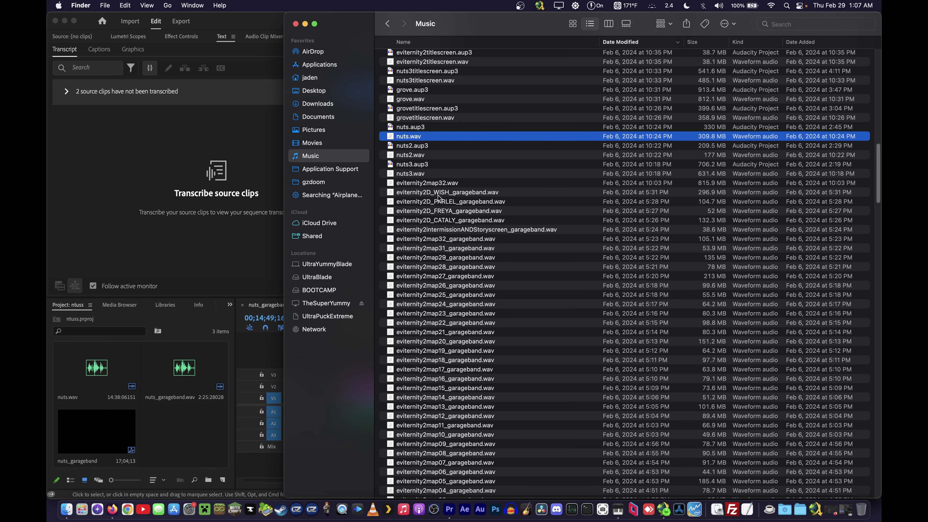
{"action": "left_click", "coordinate": [438, 193]}
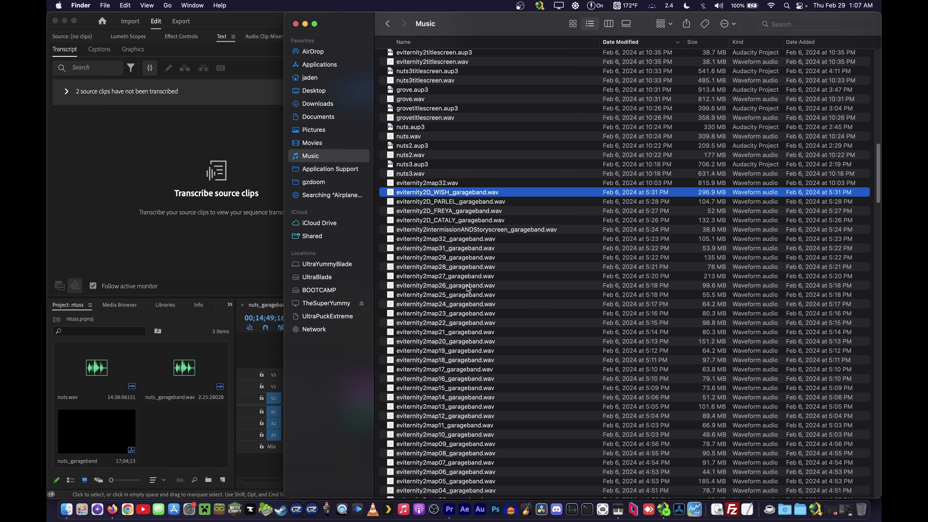
{"action": "scroll", "coordinate": [469, 303], "scroll_direction": "up", "scroll_amount": 4}
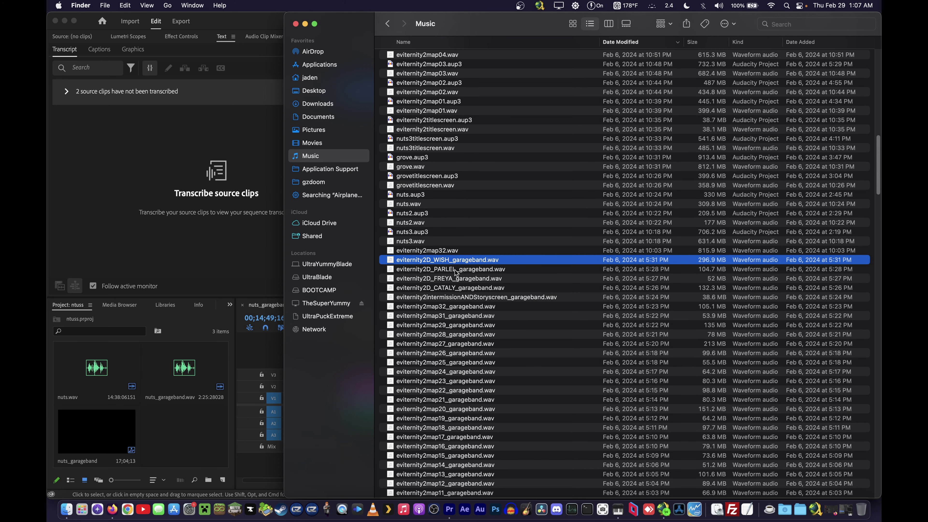
Step: Select the four eviternity2D GarageBand WAVs, from CATALY up to WISH
{"action": "left_click", "coordinate": [443, 262]}
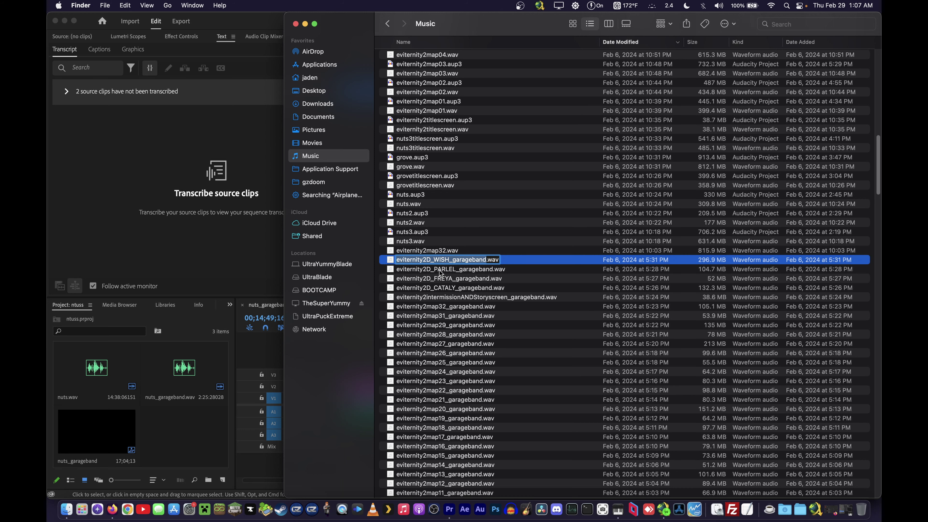
{"action": "left_click", "coordinate": [443, 269]}
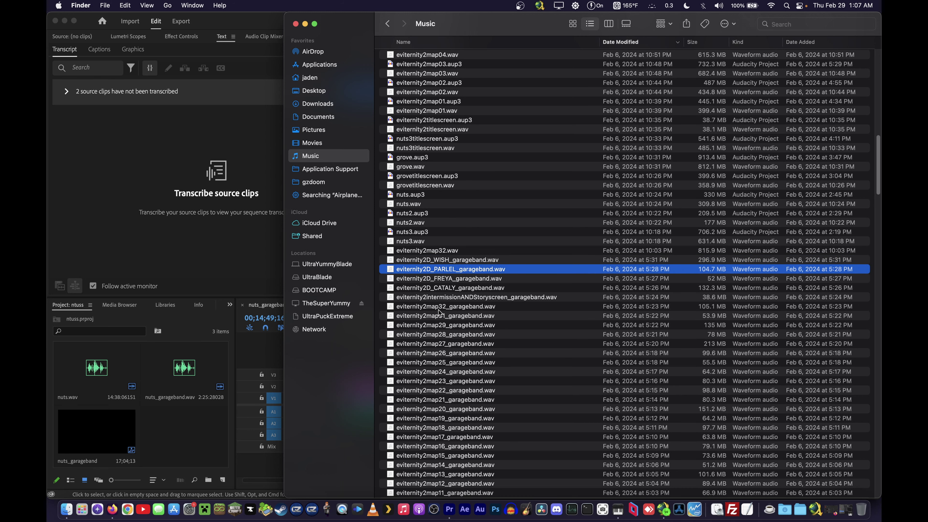
{"action": "left_click", "coordinate": [440, 290]}
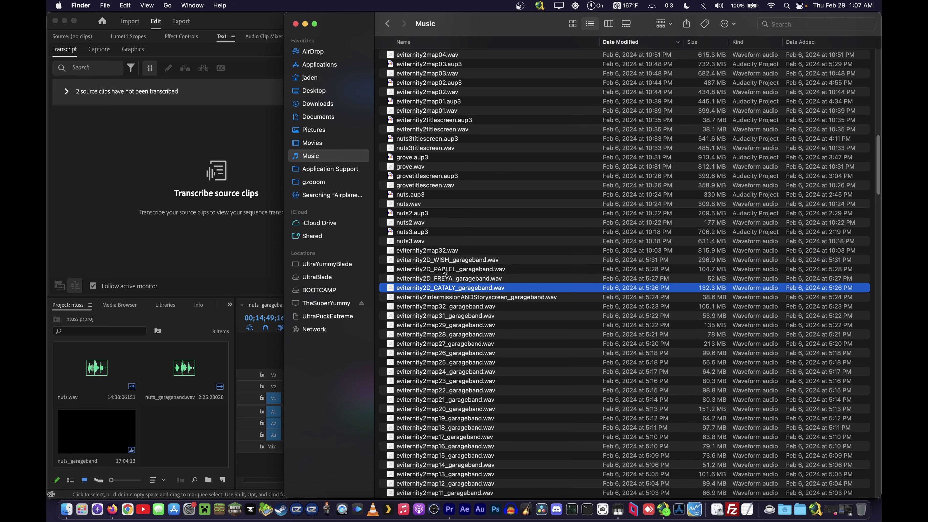
{"action": "left_click", "coordinate": [444, 270], "text": "shift"}
{"action": "left_click", "coordinate": [448, 263], "text": "shift"}
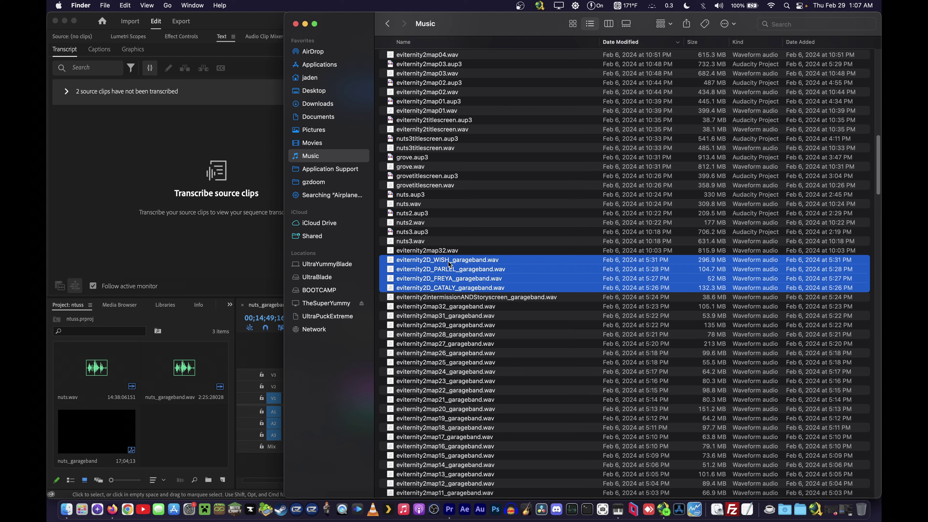
{"action": "left_click", "coordinate": [445, 289]}
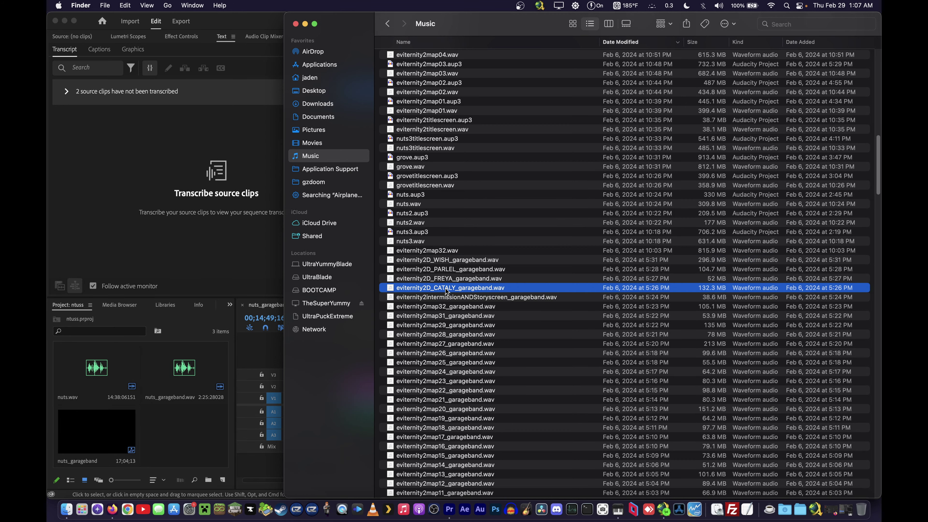
{"action": "scroll", "coordinate": [445, 293], "scroll_direction": "up", "scroll_amount": 2}
{"action": "left_click", "coordinate": [449, 299], "text": "shift"}
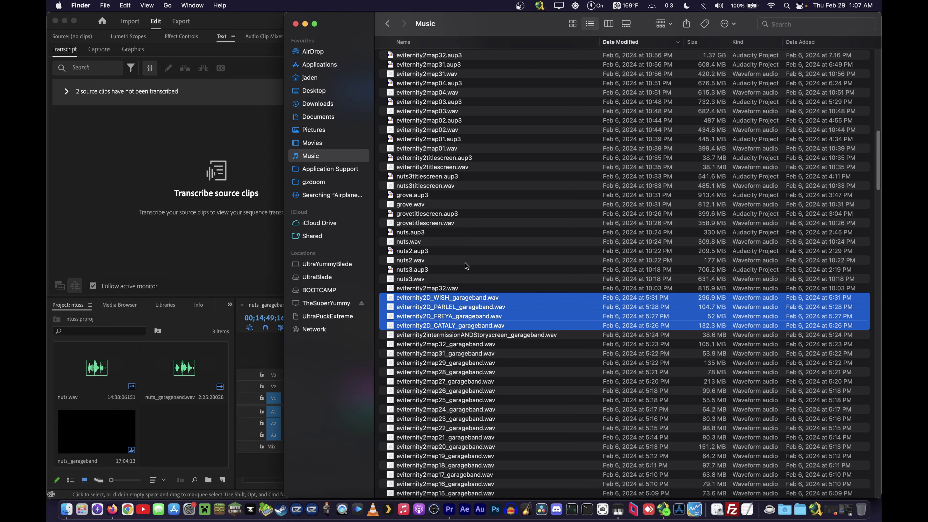
Step: Show the Applications folder grid and scroll down until SLADE.app is visible
{"action": "left_click", "coordinate": [798, 511]}
{"action": "scroll", "coordinate": [713, 351], "scroll_direction": "down", "scroll_amount": 10}
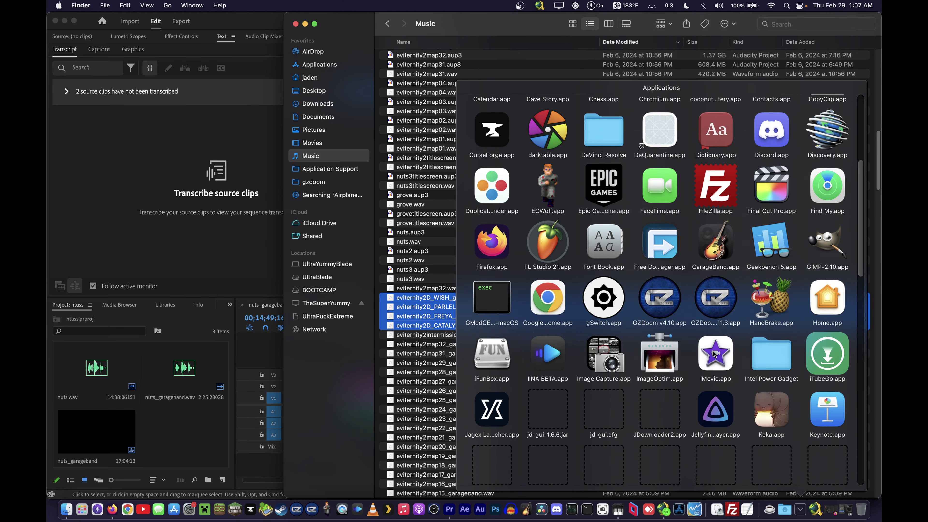
{"action": "scroll", "coordinate": [714, 353], "scroll_direction": "down", "scroll_amount": 5}
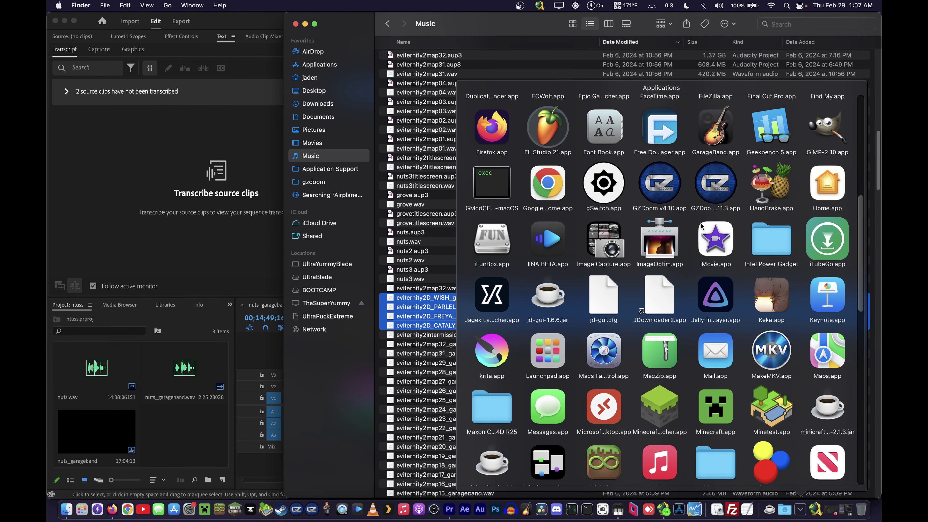
{"action": "scroll", "coordinate": [701, 226], "scroll_direction": "down", "scroll_amount": 2}
{"action": "scroll", "coordinate": [701, 226], "scroll_direction": "down", "scroll_amount": 15}
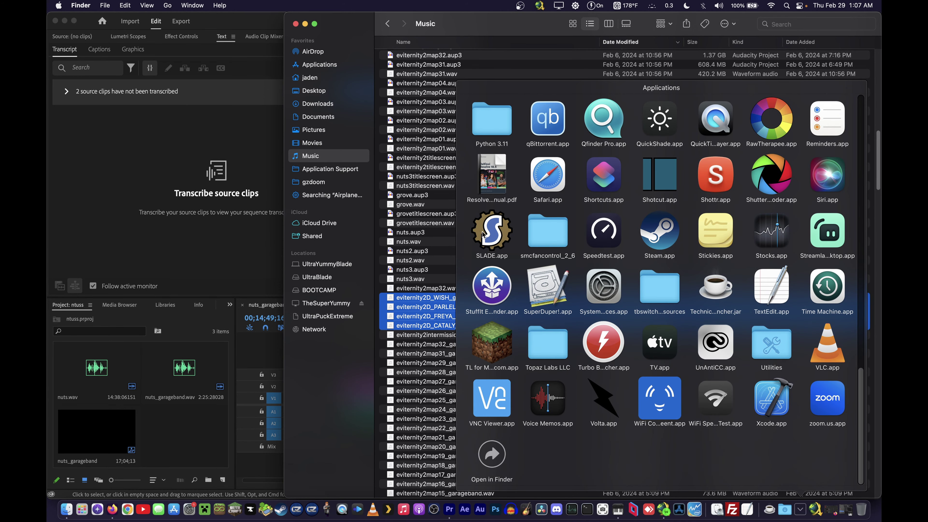
Step: Launch SLADE, then quit it via slade > Quit slade3, confirming Yes to exit
{"action": "left_click", "coordinate": [490, 234]}
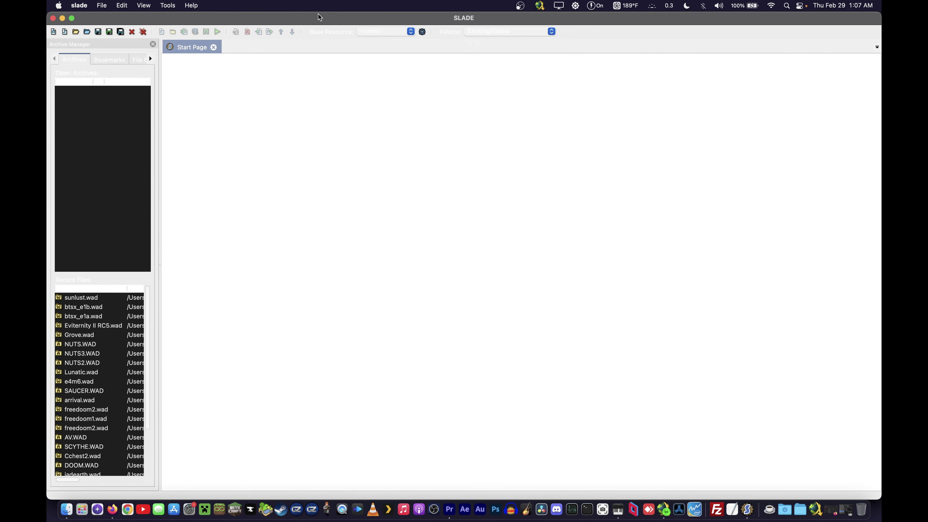
{"action": "left_click", "coordinate": [85, 5]}
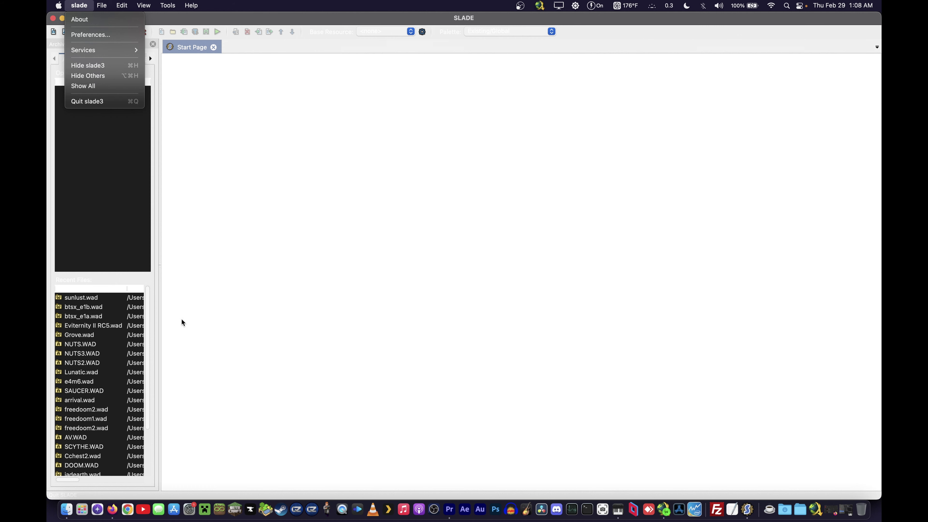
{"action": "left_click", "coordinate": [140, 317]}
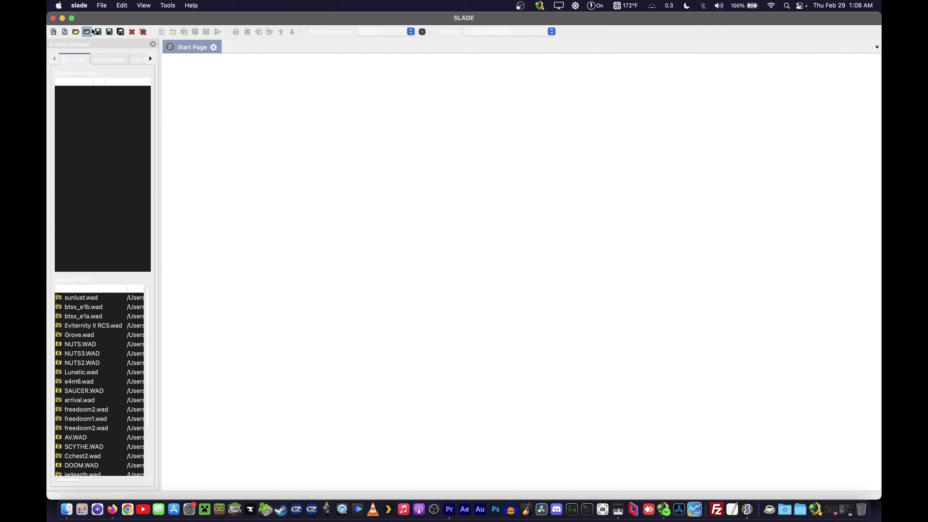
{"action": "left_click", "coordinate": [79, 5]}
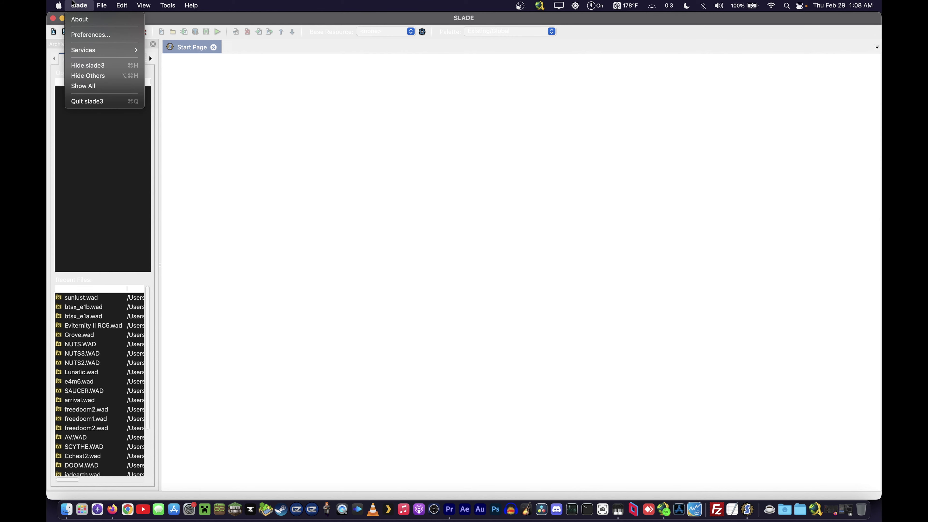
{"action": "left_click", "coordinate": [88, 101]}
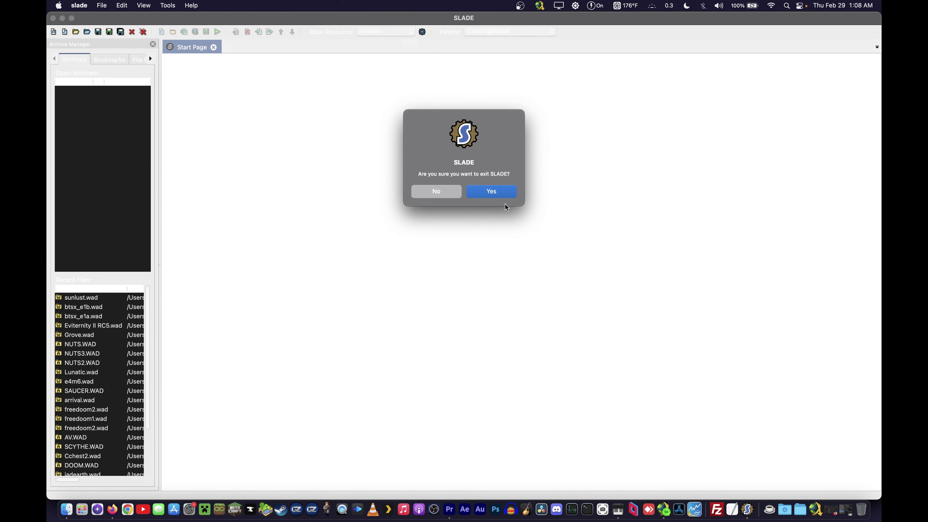
{"action": "left_click", "coordinate": [498, 198]}
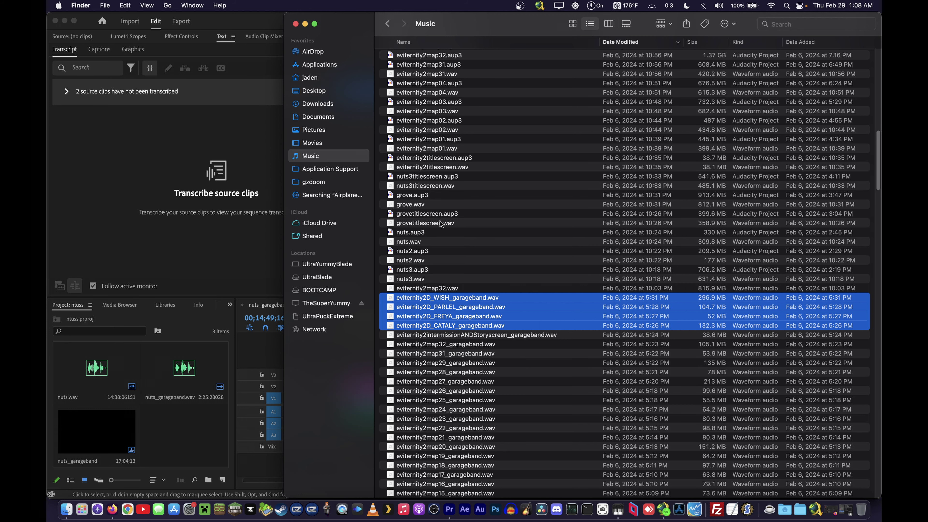
{"action": "scroll", "coordinate": [472, 458], "scroll_direction": "down", "scroll_amount": 5}
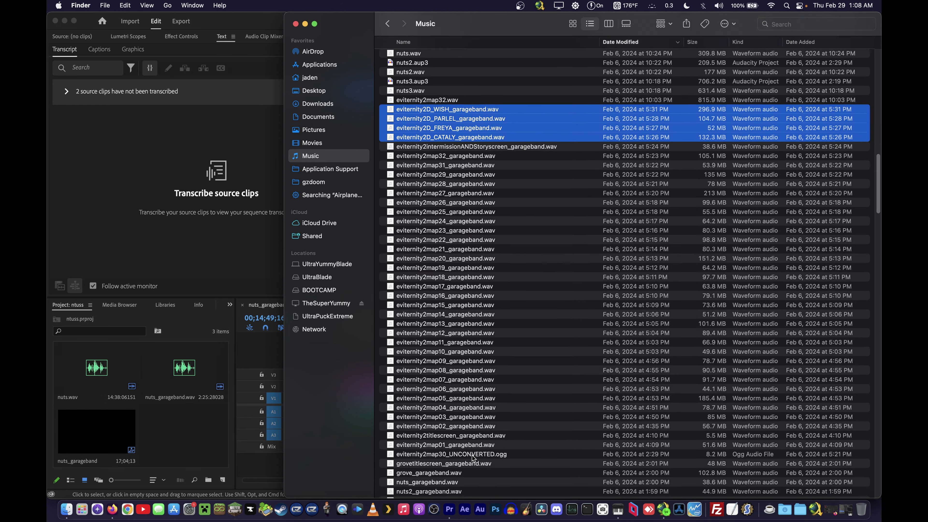
{"action": "scroll", "coordinate": [472, 458], "scroll_direction": "down", "scroll_amount": 2}
{"action": "scroll", "coordinate": [434, 230], "scroll_direction": "up", "scroll_amount": 3}
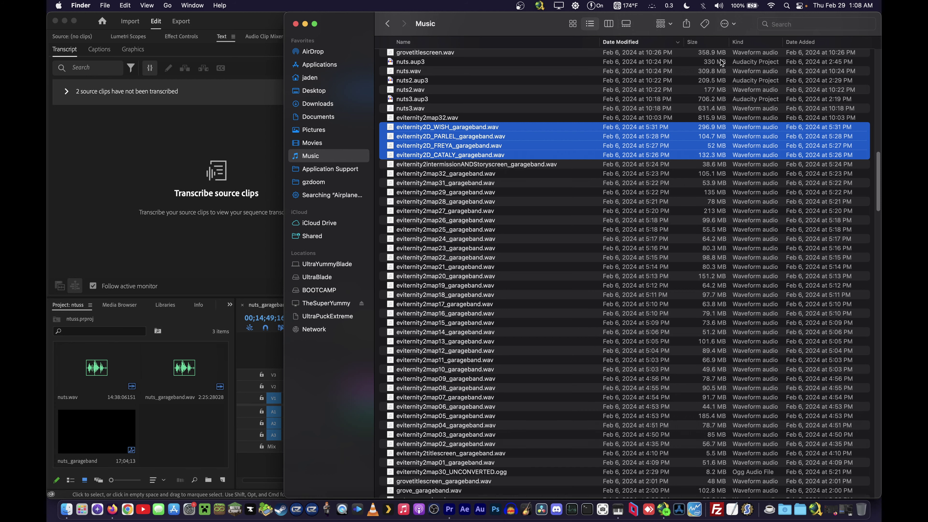
{"action": "left_click", "coordinate": [718, 5]}
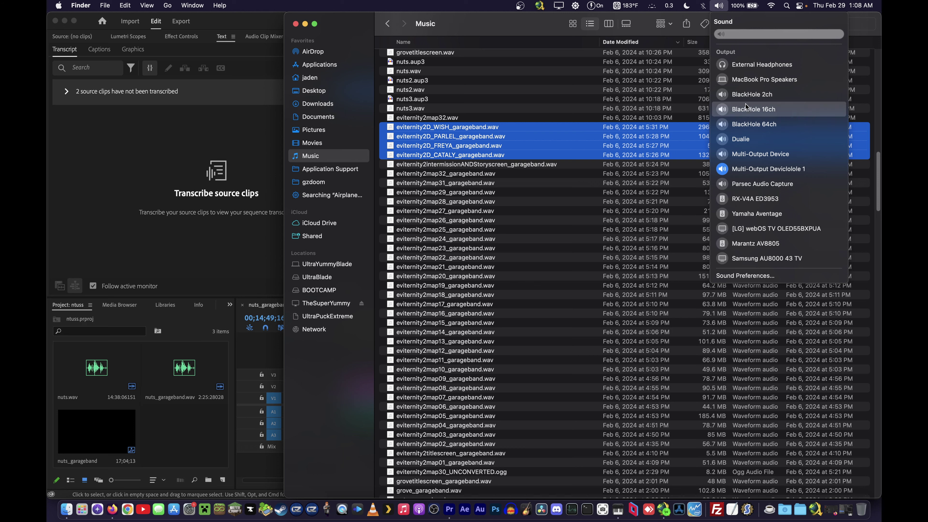
{"action": "left_click", "coordinate": [620, 517]}
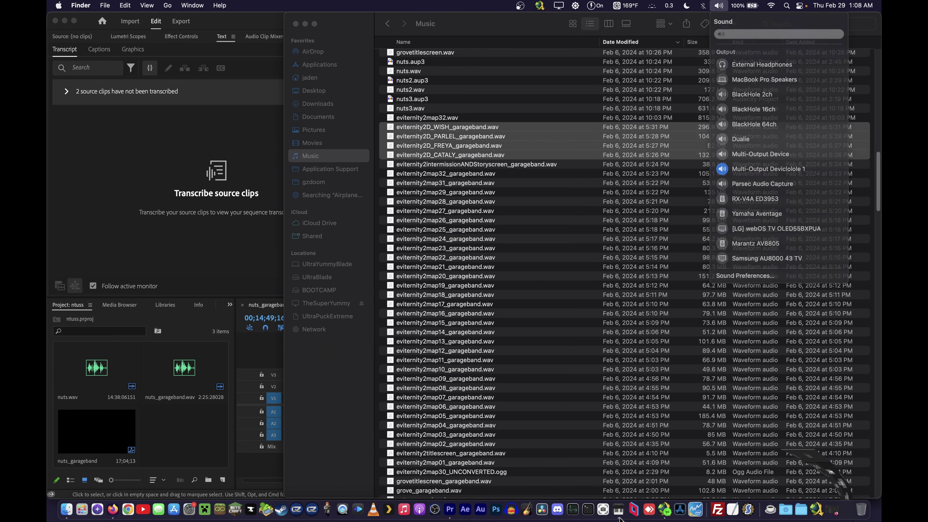
{"action": "scroll", "coordinate": [127, 354], "scroll_direction": "down", "scroll_amount": 1}
{"action": "scroll", "coordinate": [127, 354], "scroll_direction": "up", "scroll_amount": 3}
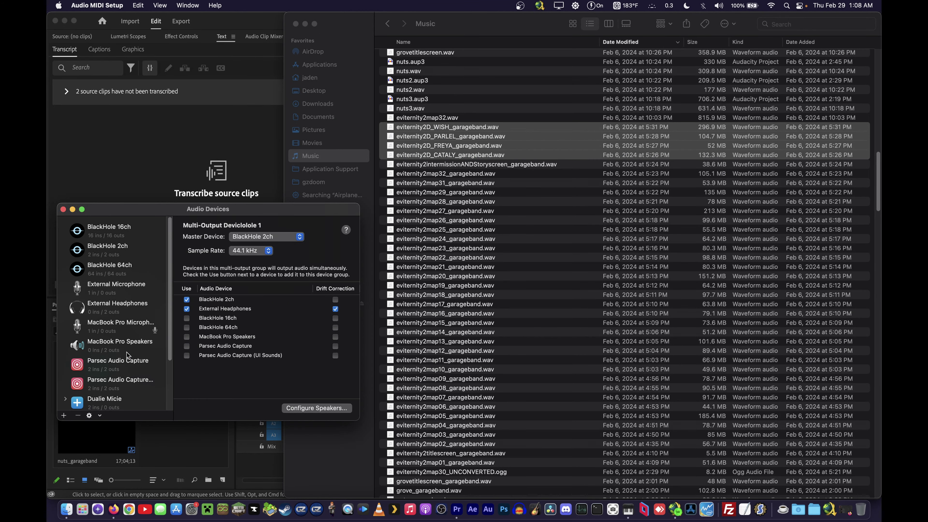
{"action": "scroll", "coordinate": [127, 354], "scroll_direction": "down", "scroll_amount": 3}
{"action": "scroll", "coordinate": [127, 354], "scroll_direction": "up", "scroll_amount": 3}
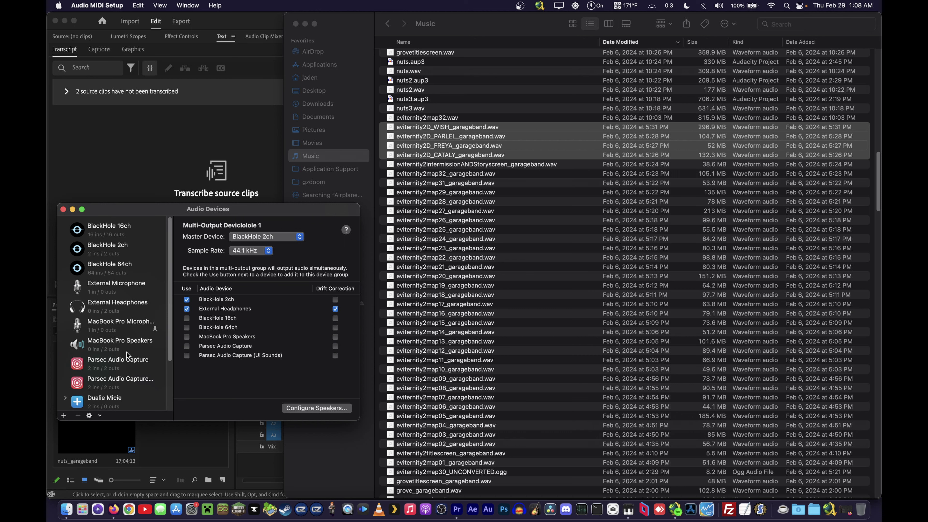
{"action": "scroll", "coordinate": [127, 355], "scroll_direction": "down", "scroll_amount": 3}
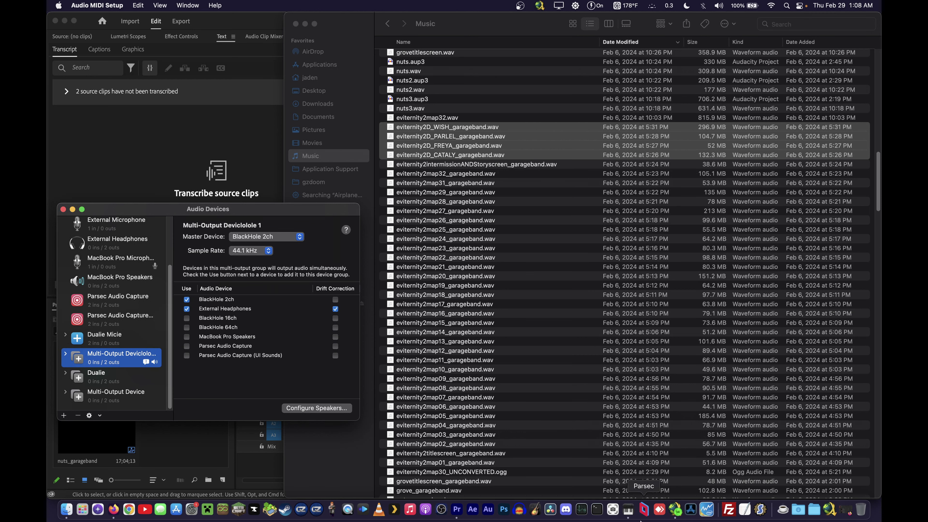
{"action": "left_click_drag", "start_coordinate": [234, 211], "coordinate": [243, 161]}
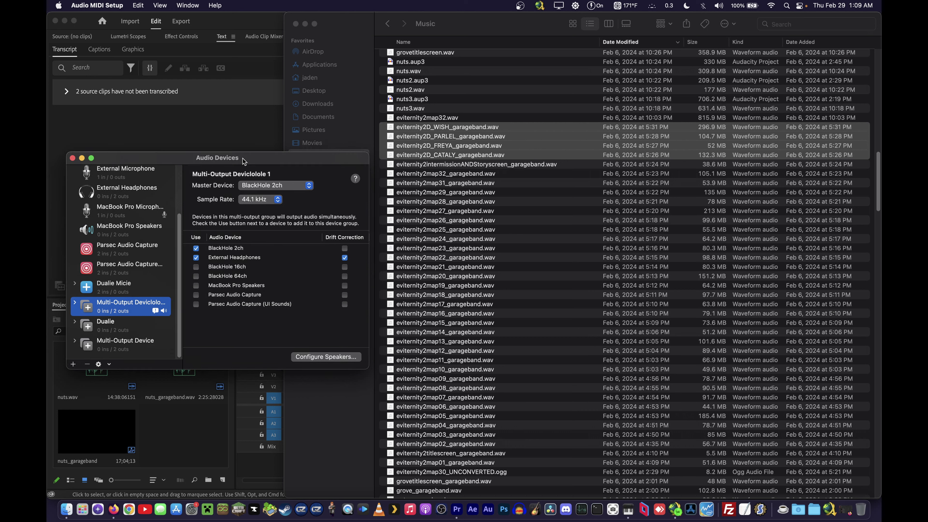
{"action": "left_click", "coordinate": [239, 323]}
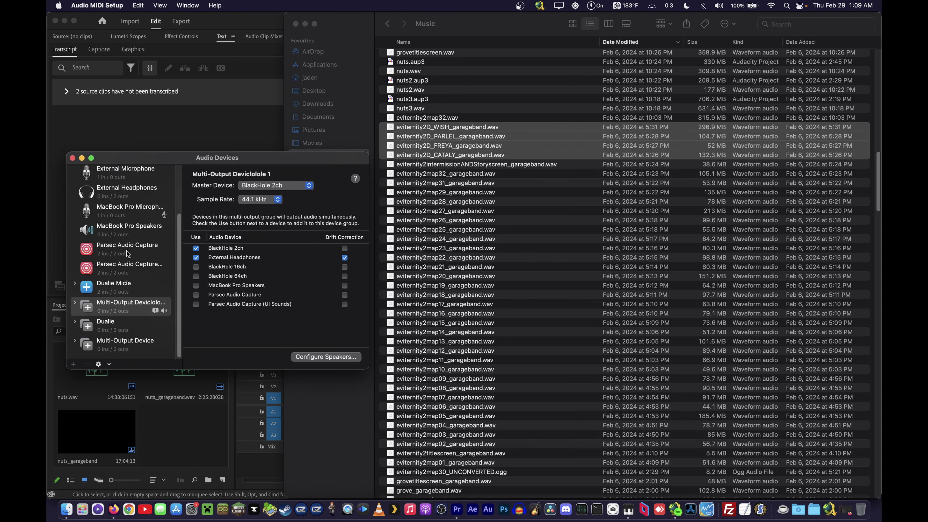
{"action": "scroll", "coordinate": [128, 253], "scroll_direction": "up", "scroll_amount": 3}
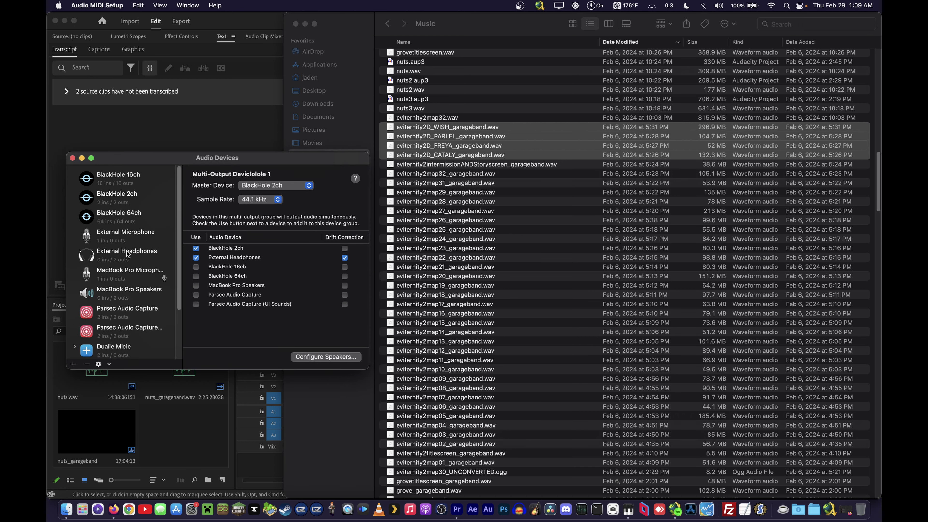
{"action": "scroll", "coordinate": [128, 253], "scroll_direction": "down", "scroll_amount": 3}
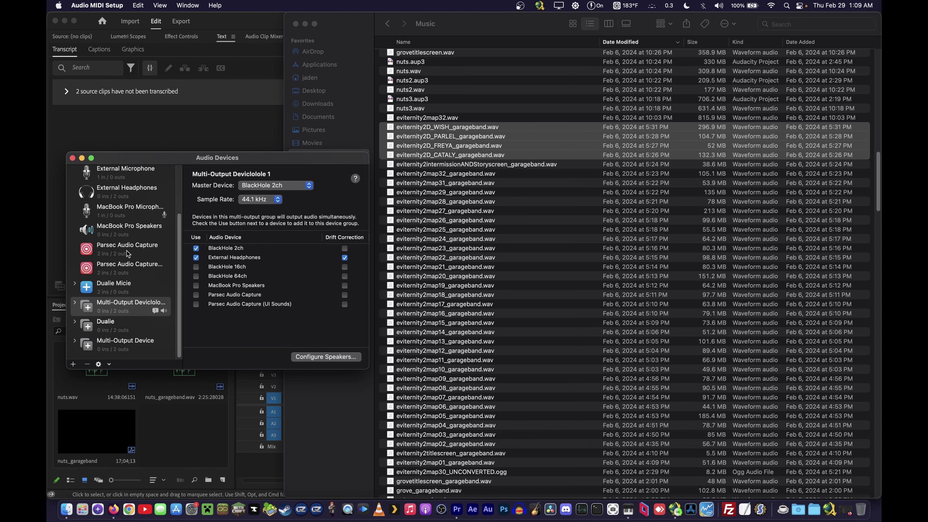
{"action": "scroll", "coordinate": [128, 253], "scroll_direction": "up", "scroll_amount": 3}
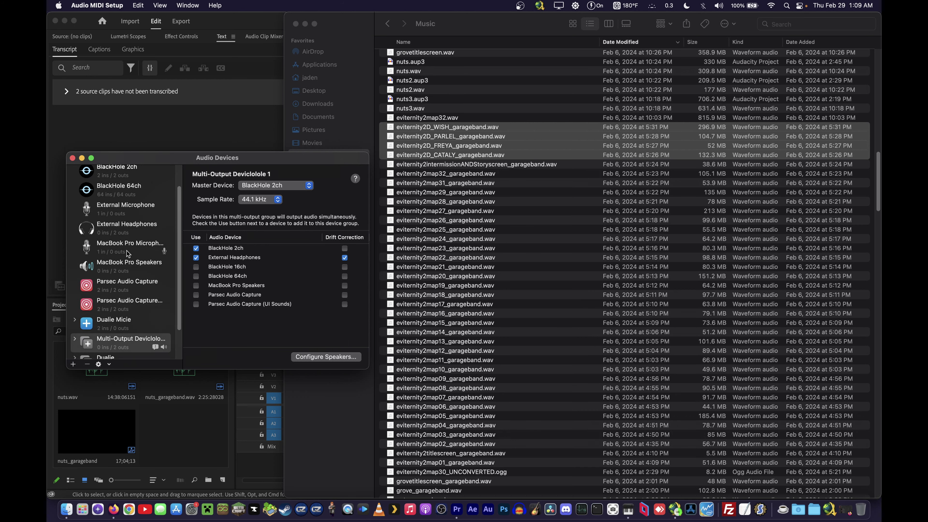
{"action": "scroll", "coordinate": [127, 253], "scroll_direction": "down", "scroll_amount": 3}
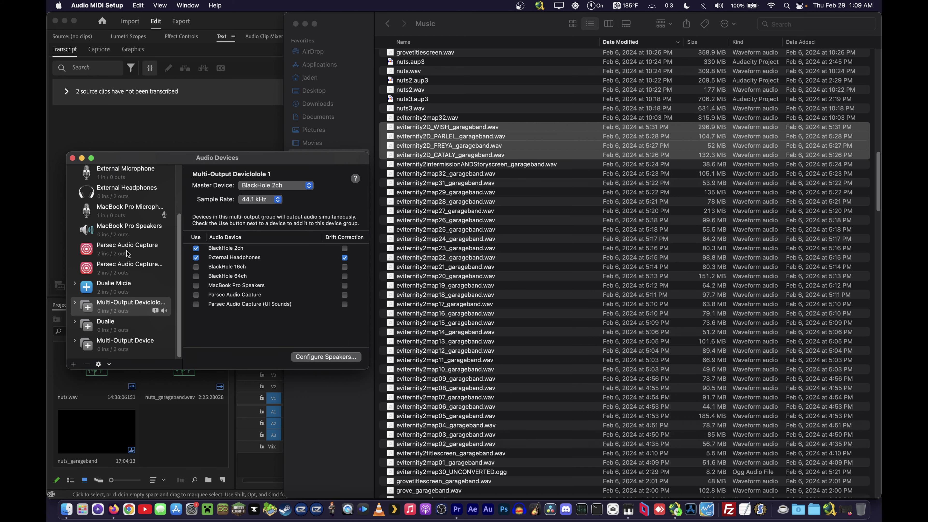
{"action": "scroll", "coordinate": [127, 251], "scroll_direction": "up", "scroll_amount": 3}
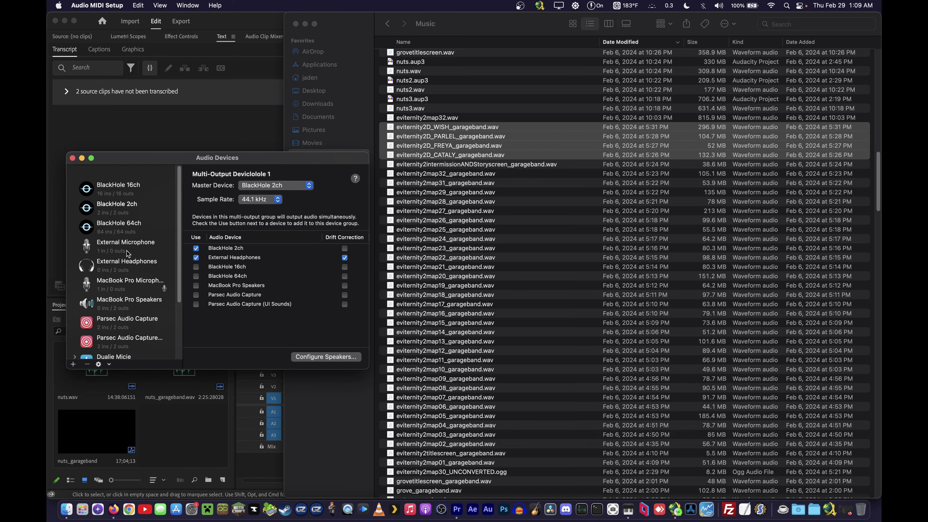
{"action": "scroll", "coordinate": [127, 251], "scroll_direction": "down", "scroll_amount": 3}
{"action": "scroll", "coordinate": [127, 251], "scroll_direction": "up", "scroll_amount": 3}
{"action": "scroll", "coordinate": [126, 250], "scroll_direction": "down", "scroll_amount": 4}
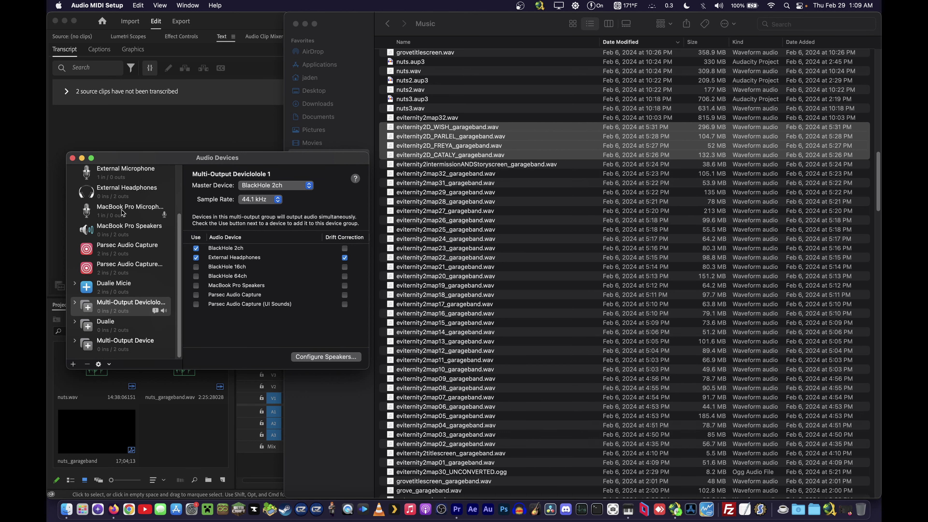
{"action": "scroll", "coordinate": [121, 209], "scroll_direction": "up", "scroll_amount": 3}
{"action": "scroll", "coordinate": [122, 212], "scroll_direction": "down", "scroll_amount": 4}
{"action": "scroll", "coordinate": [150, 256], "scroll_direction": "up", "scroll_amount": 4}
{"action": "scroll", "coordinate": [149, 257], "scroll_direction": "down", "scroll_amount": 4}
{"action": "key", "text": "super+w"}
{"action": "left_click", "coordinate": [488, 32]}
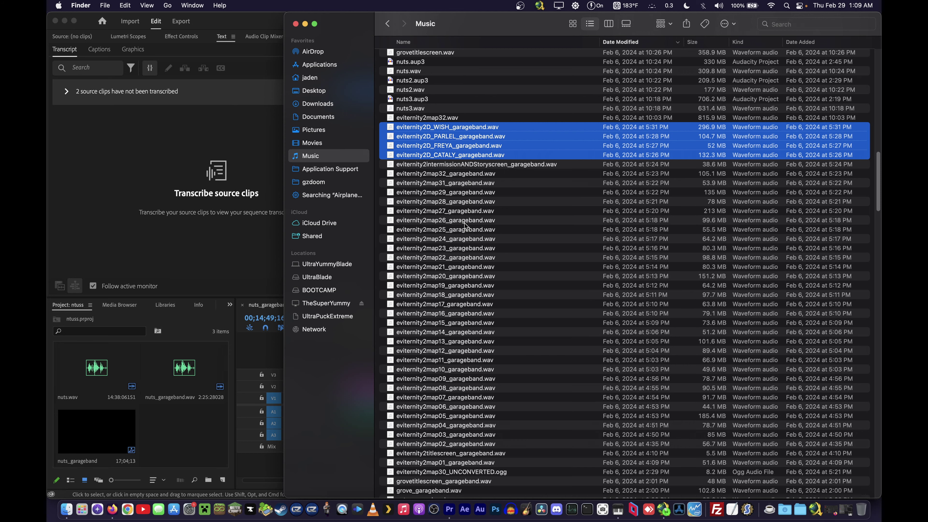
{"action": "scroll", "coordinate": [465, 223], "scroll_direction": "up", "scroll_amount": 4}
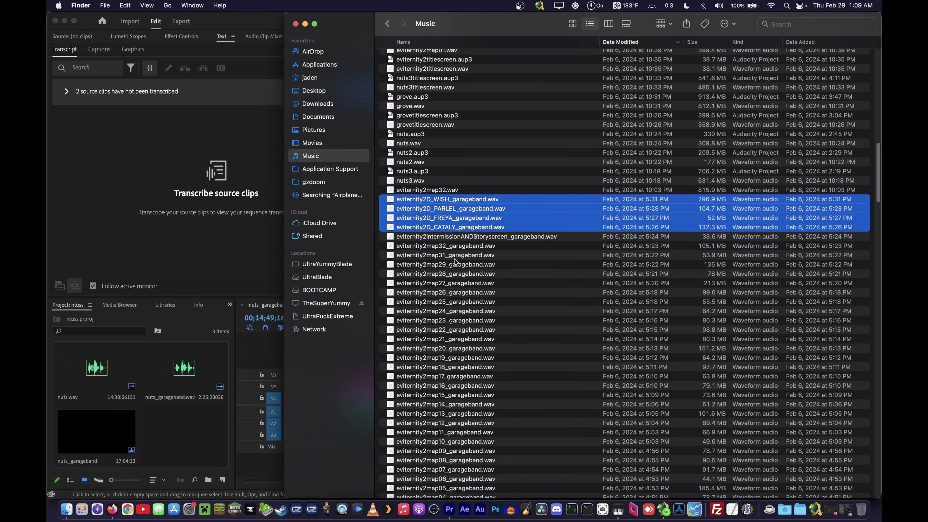